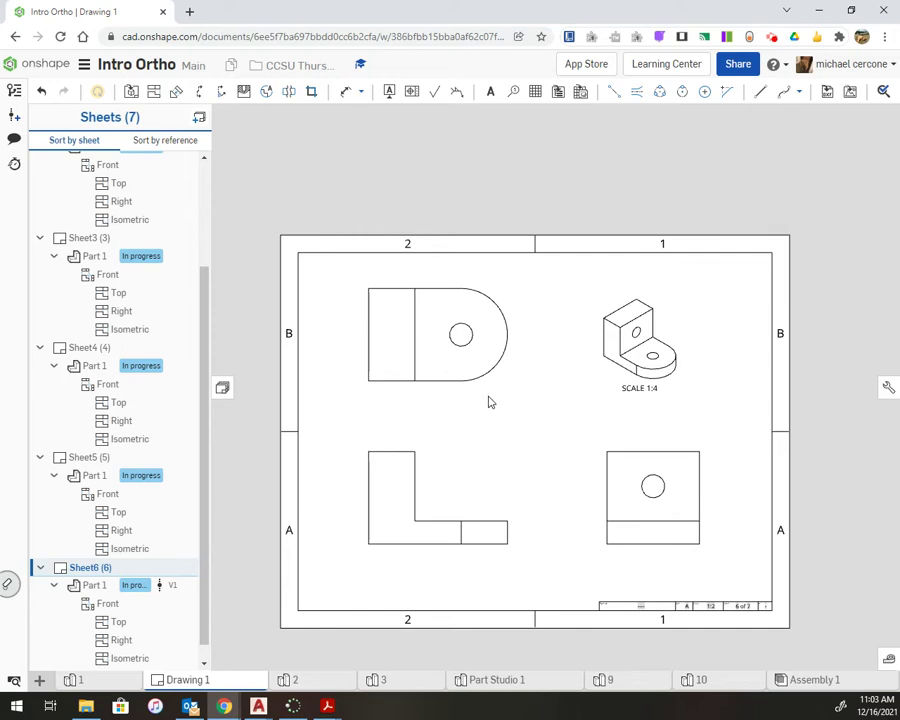
Step: Turn on dashed hidden lines for the Front, Top and Right views together
{"action": "left_click", "coordinate": [491, 390]}
{"action": "left_click", "coordinate": [486, 472]}
{"action": "left_click", "coordinate": [614, 470]}
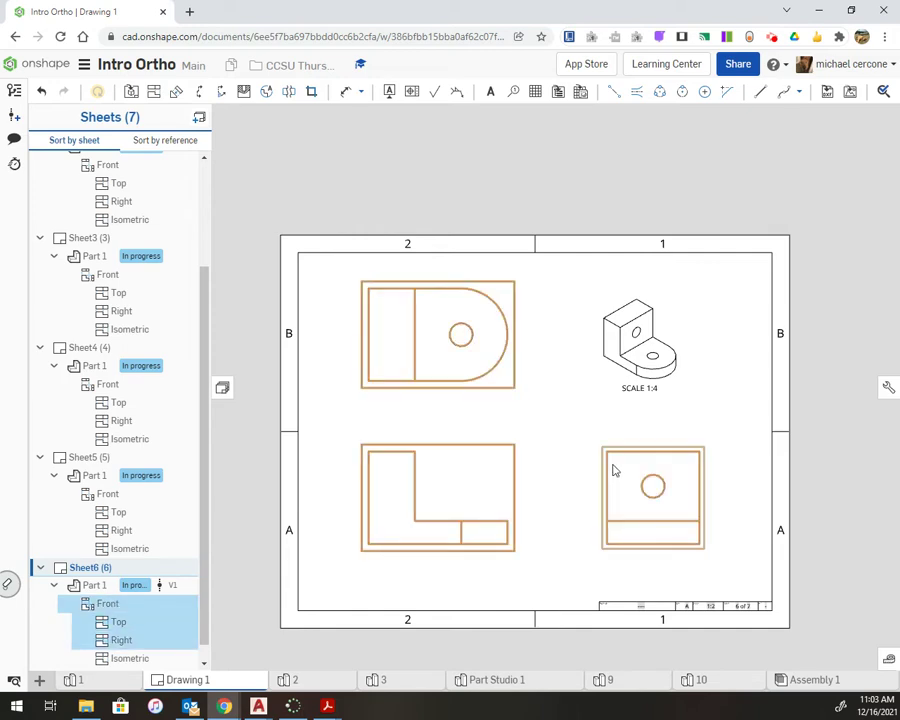
{"action": "right_click", "coordinate": [590, 469]}
{"action": "mouse_move", "coordinate": [633, 450]}
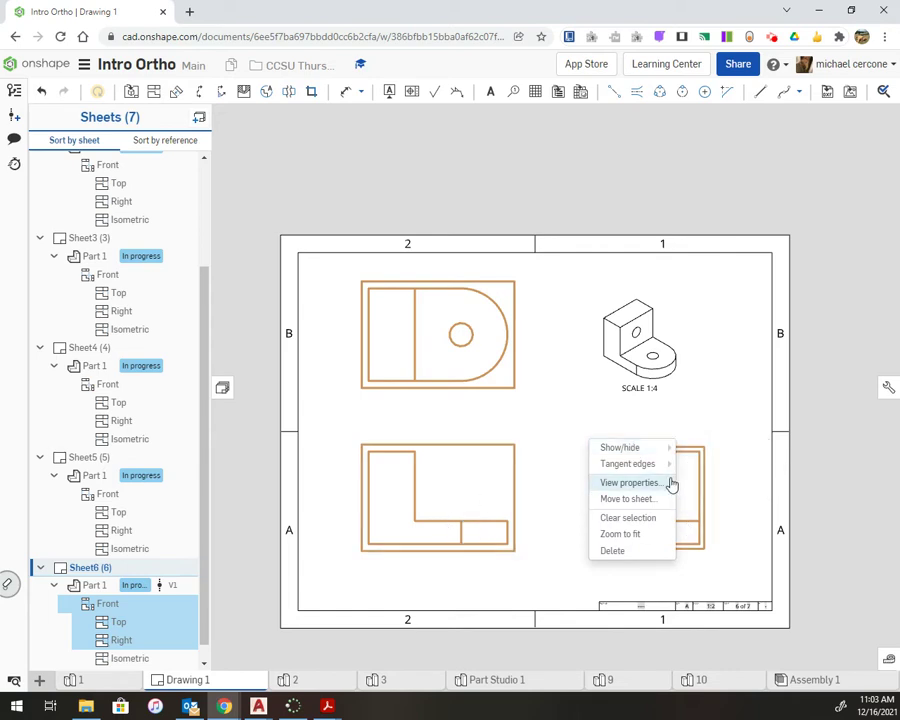
{"action": "left_click", "coordinate": [698, 451]}
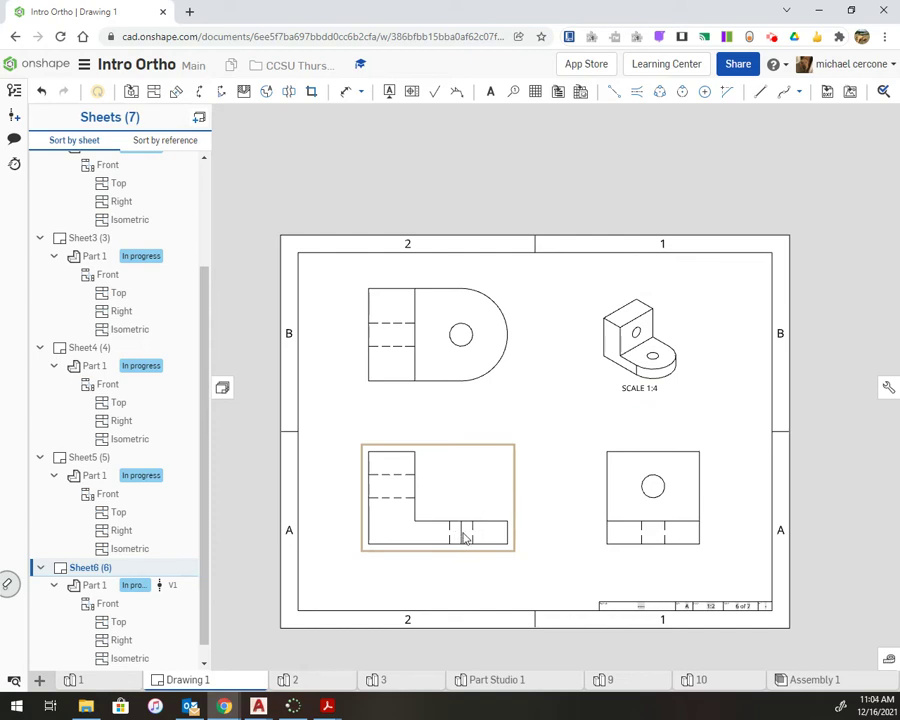
Step: Set tangent edges to Hidden in the lower-left view
{"action": "right_click", "coordinate": [509, 480]}
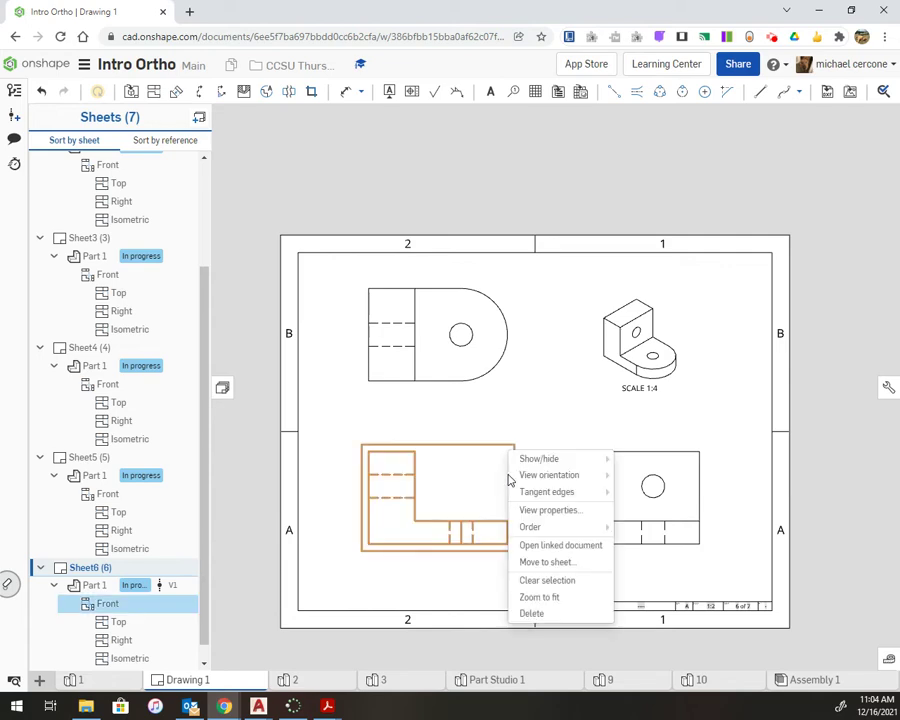
{"action": "mouse_move", "coordinate": [562, 493]}
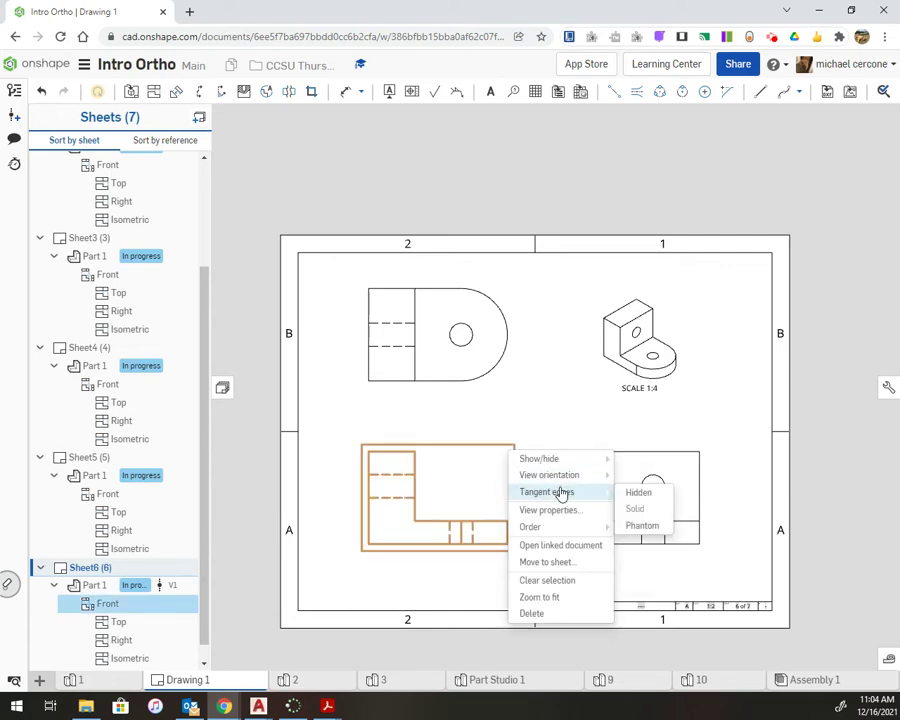
{"action": "left_click", "coordinate": [637, 492]}
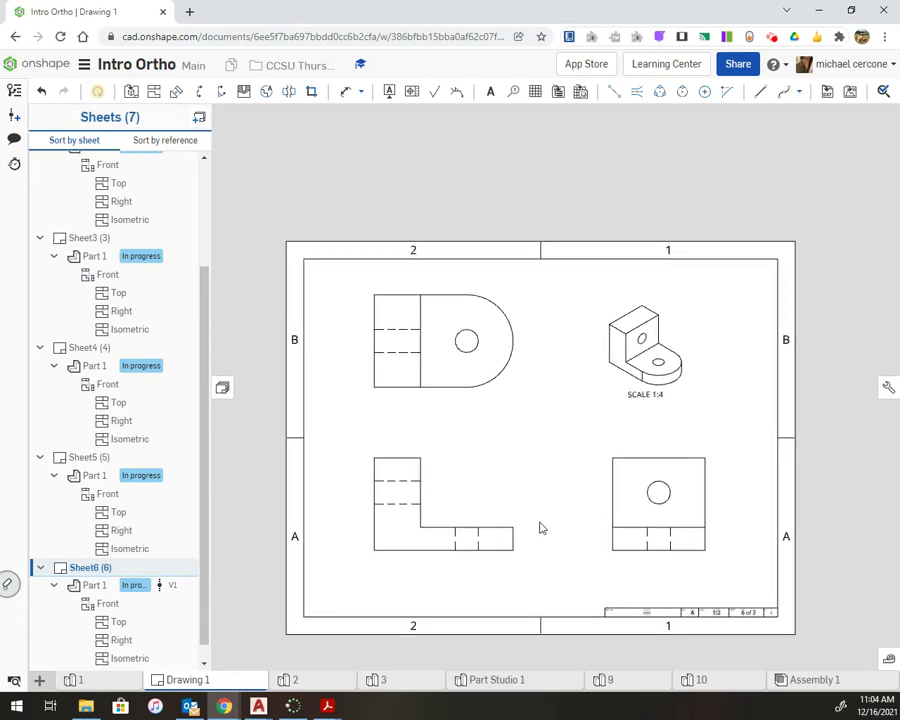
Step: Set tangent edges to Hidden for all three orthographic views at once
{"action": "left_click", "coordinate": [483, 395]}
{"action": "left_click", "coordinate": [494, 470]}
{"action": "left_click", "coordinate": [620, 500]}
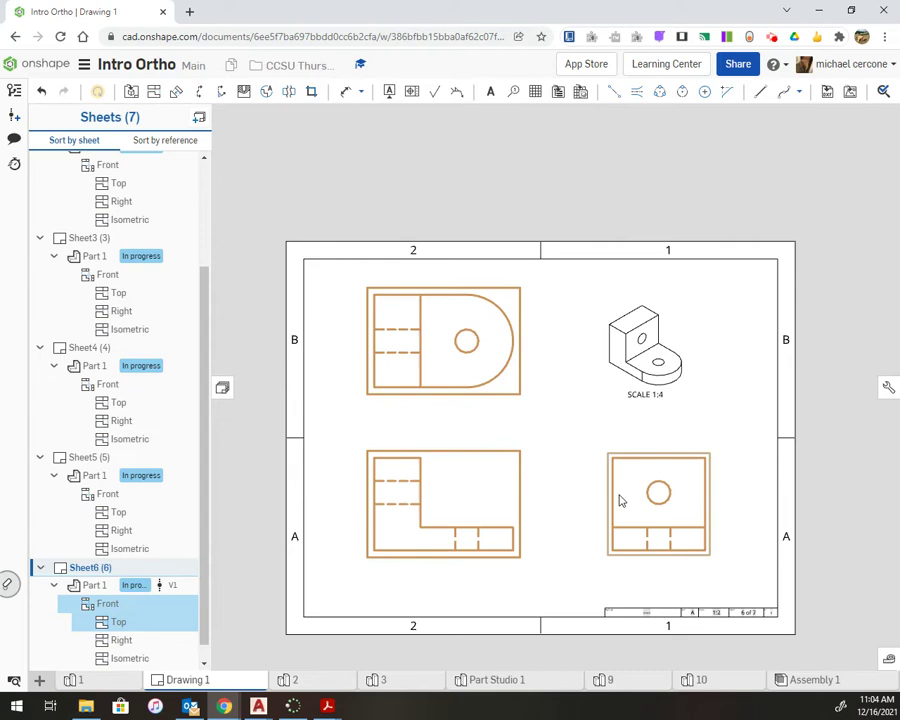
{"action": "right_click", "coordinate": [496, 448]}
{"action": "mouse_move", "coordinate": [512, 470]}
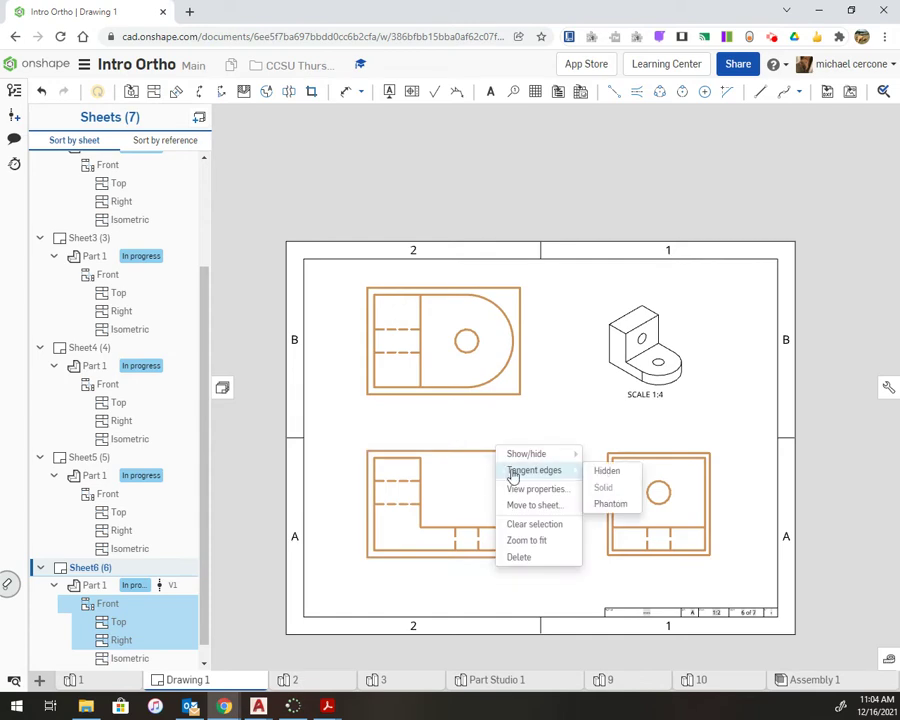
{"action": "left_click", "coordinate": [597, 472]}
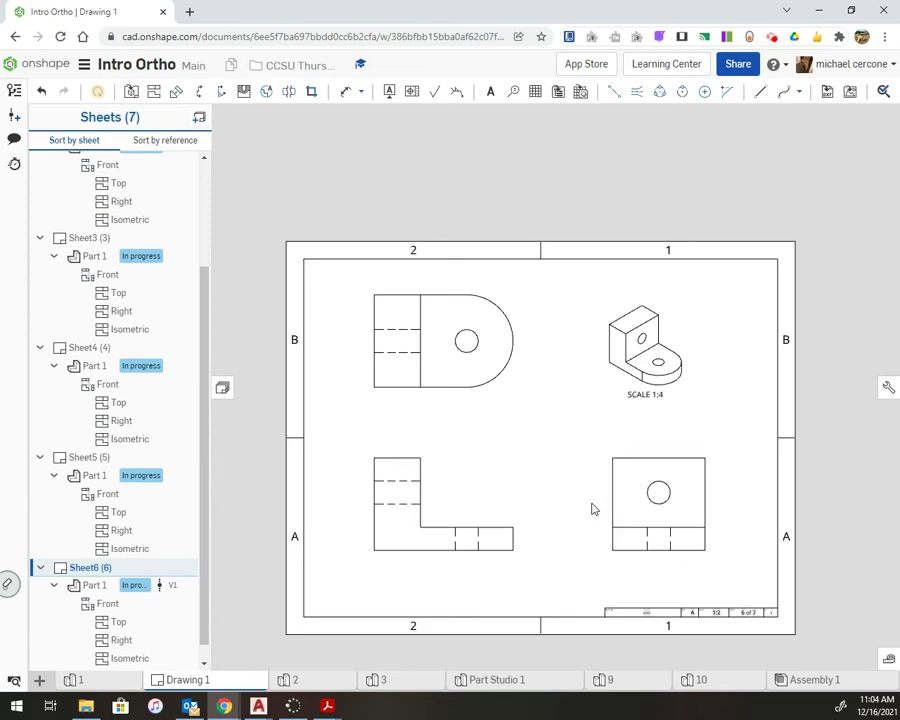
Step: Add a center mark to the circular hole in the upper-left view
{"action": "middle_click_drag", "start_coordinate": [590, 506], "coordinate": [590, 518]}
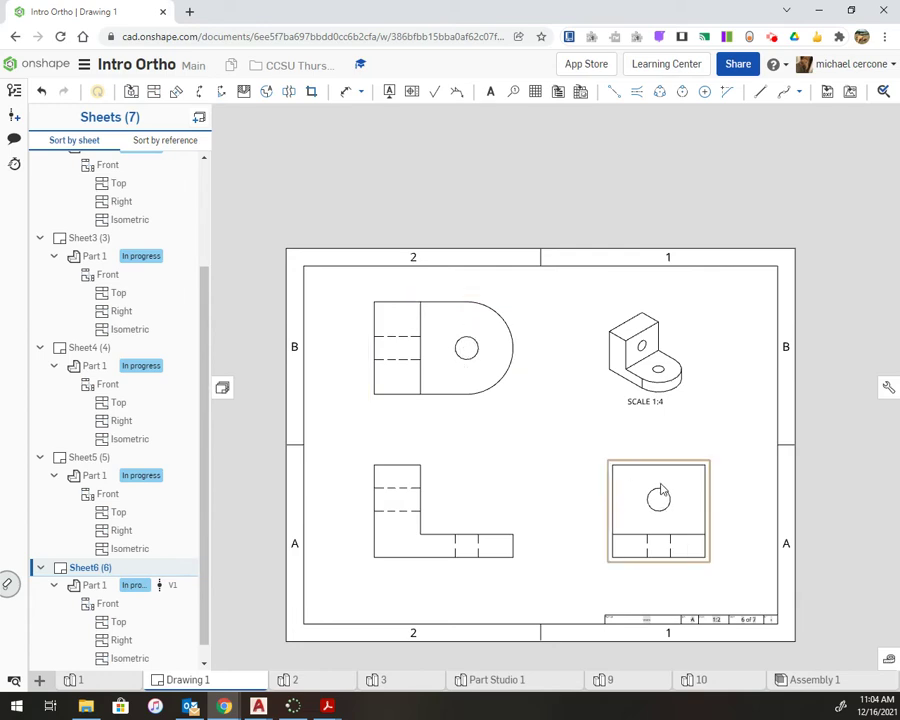
{"action": "left_click", "coordinate": [614, 93]}
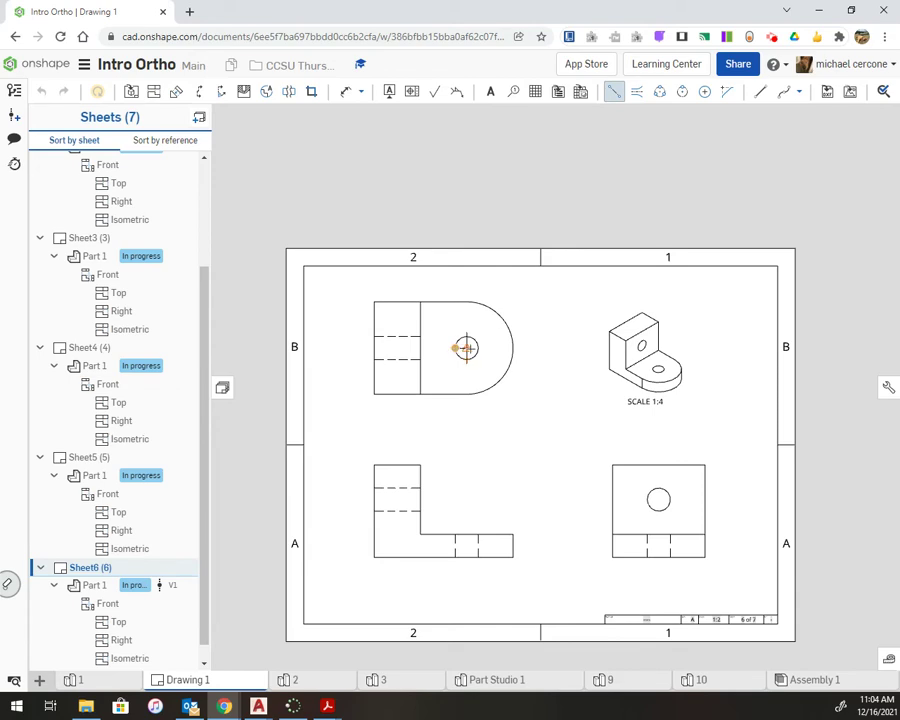
{"action": "key", "text": "Escape"}
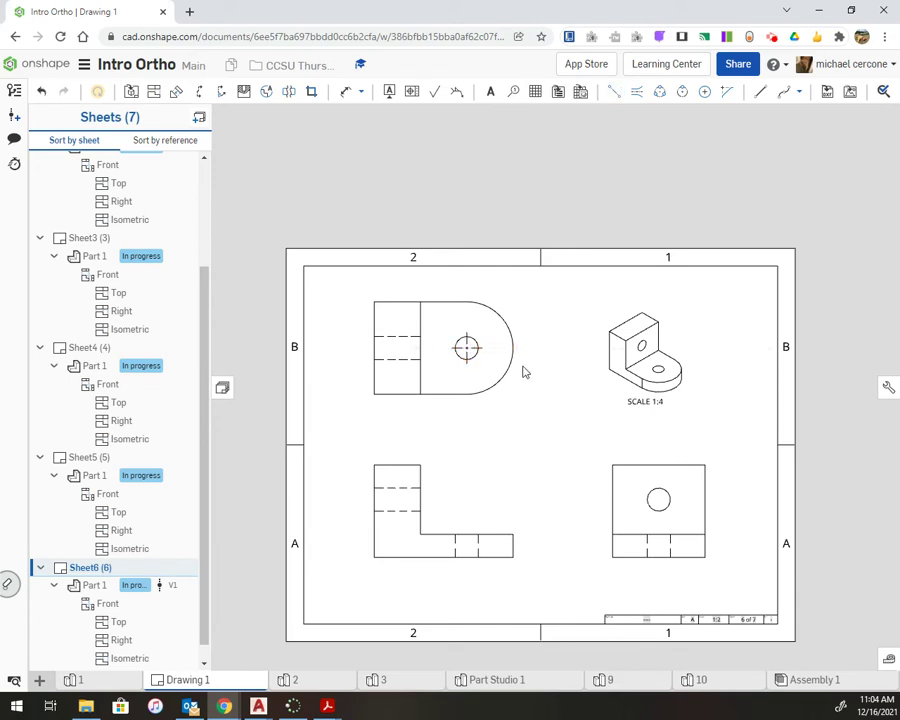
Step: Draw a vertical line through the lower-right view's hole, then delete it as a mistake
{"action": "scroll", "coordinate": [461, 345], "scroll_direction": "up", "scroll_amount": 3}
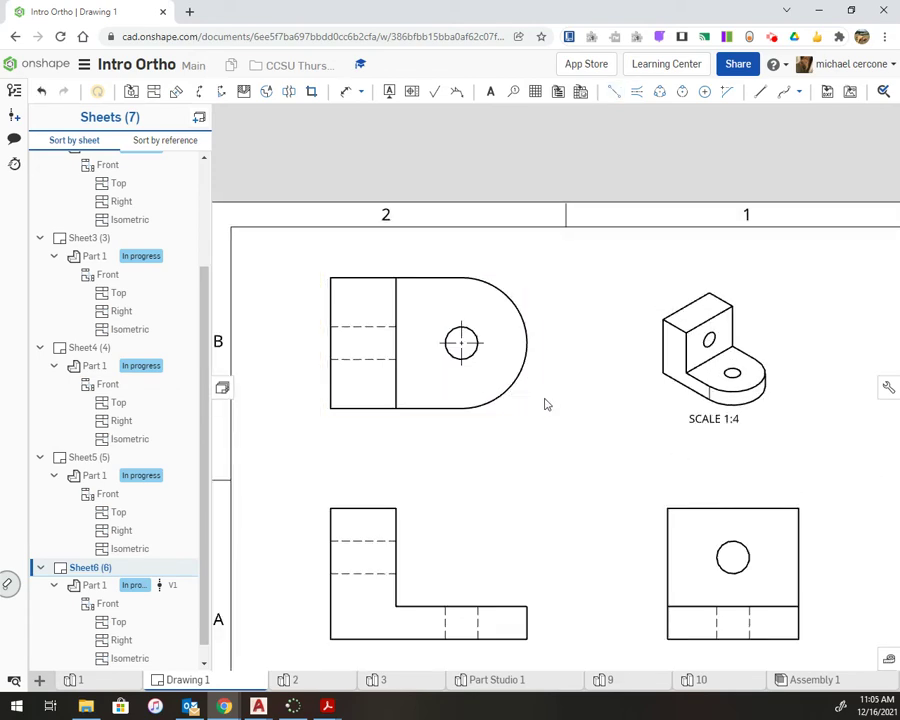
{"action": "right_click_drag", "start_coordinate": [565, 403], "coordinate": [554, 392]}
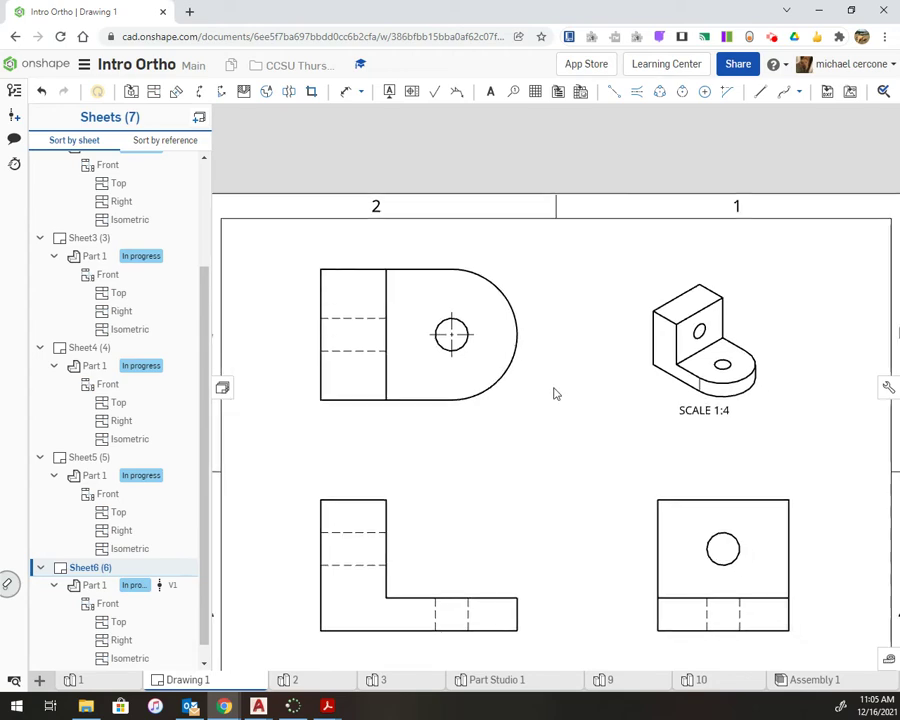
{"action": "left_click", "coordinate": [614, 91]}
{"action": "right_click_drag", "start_coordinate": [622, 387], "coordinate": [577, 287]}
{"action": "left_click", "coordinate": [678, 432]}
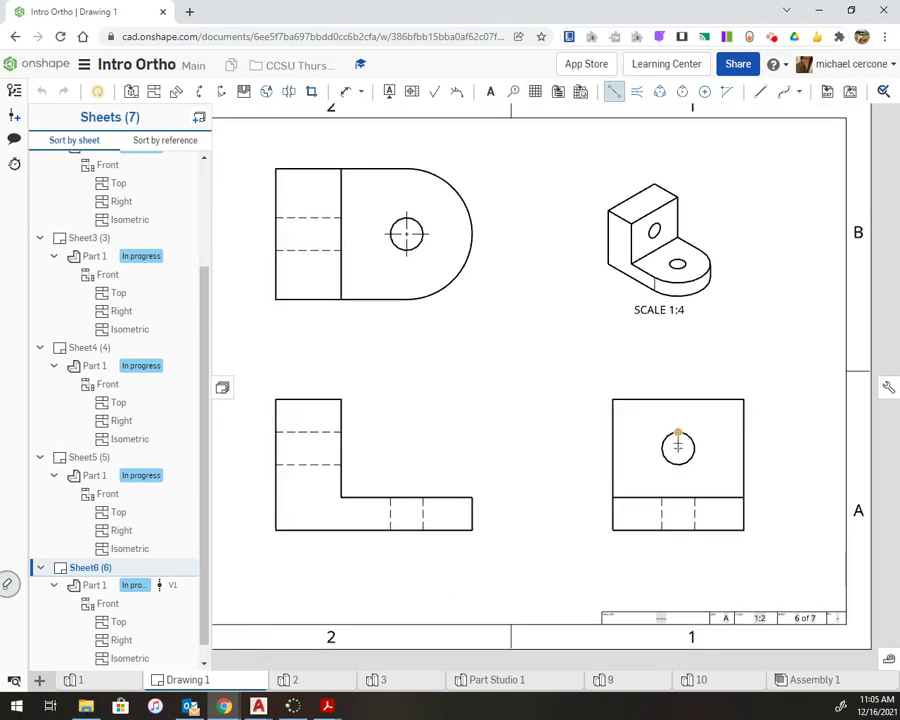
{"action": "left_click", "coordinate": [678, 464]}
{"action": "key", "text": "Escape"}
{"action": "left_click", "coordinate": [679, 447]}
{"action": "key", "text": "Delete"}
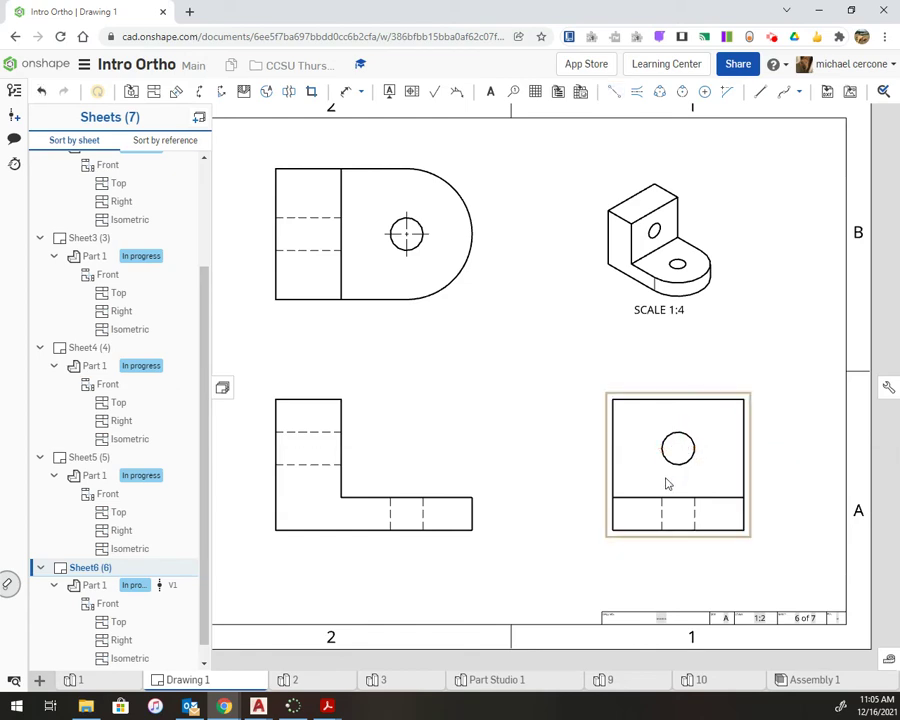
Step: Draw vertical and horizontal centerlines crossing the hole in the lower-right view
{"action": "left_click", "coordinate": [612, 94]}
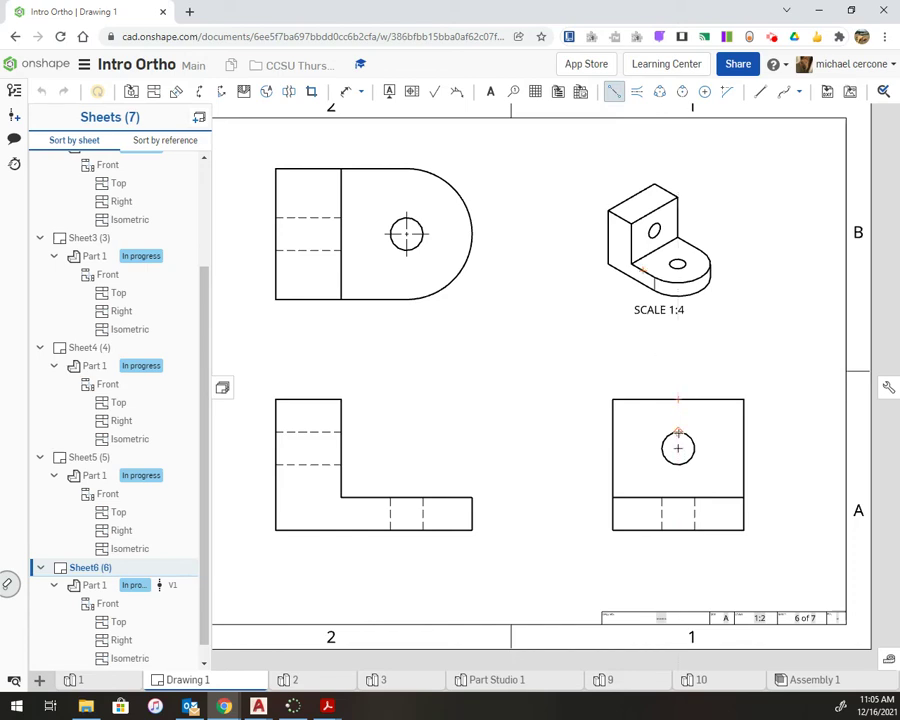
{"action": "left_click", "coordinate": [678, 433]}
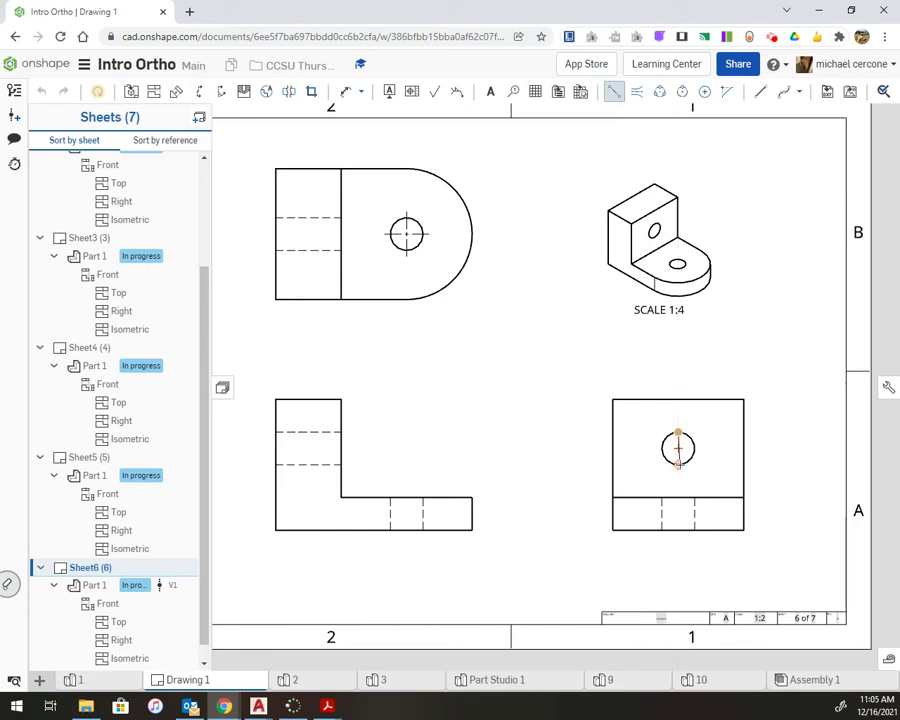
{"action": "left_click", "coordinate": [678, 464]}
{"action": "left_click", "coordinate": [662, 448]}
{"action": "left_click", "coordinate": [695, 448]}
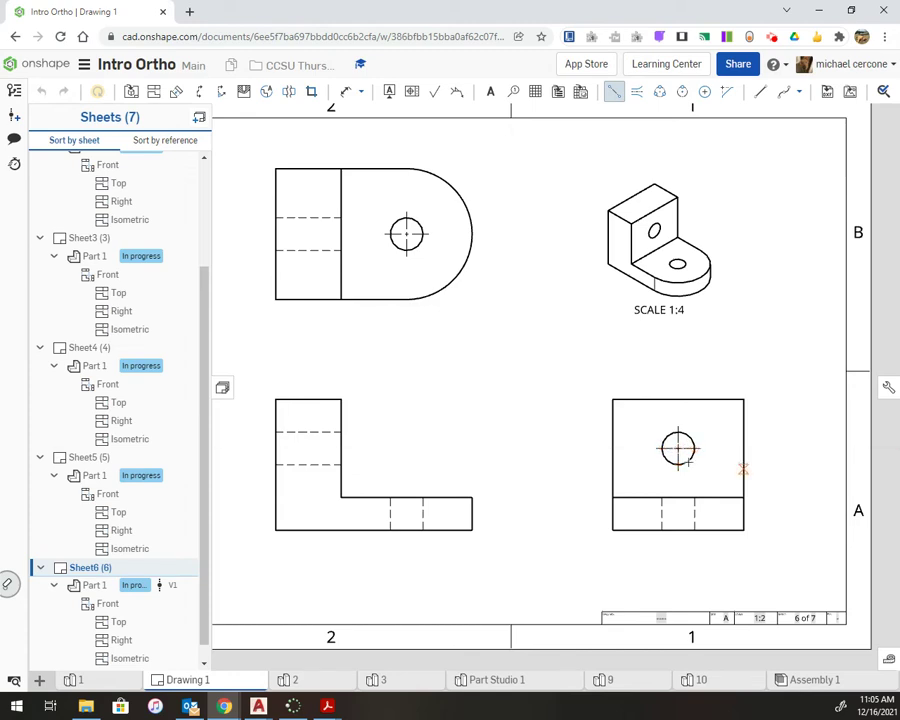
{"action": "key", "text": "Escape"}
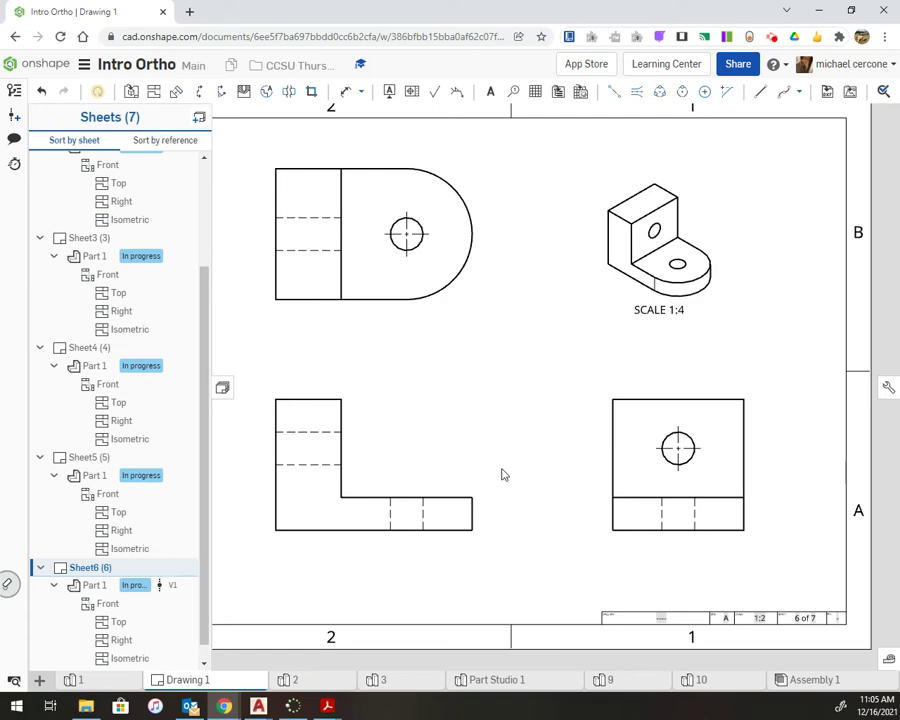
{"action": "middle_click_drag", "start_coordinate": [504, 474], "coordinate": [520, 476]}
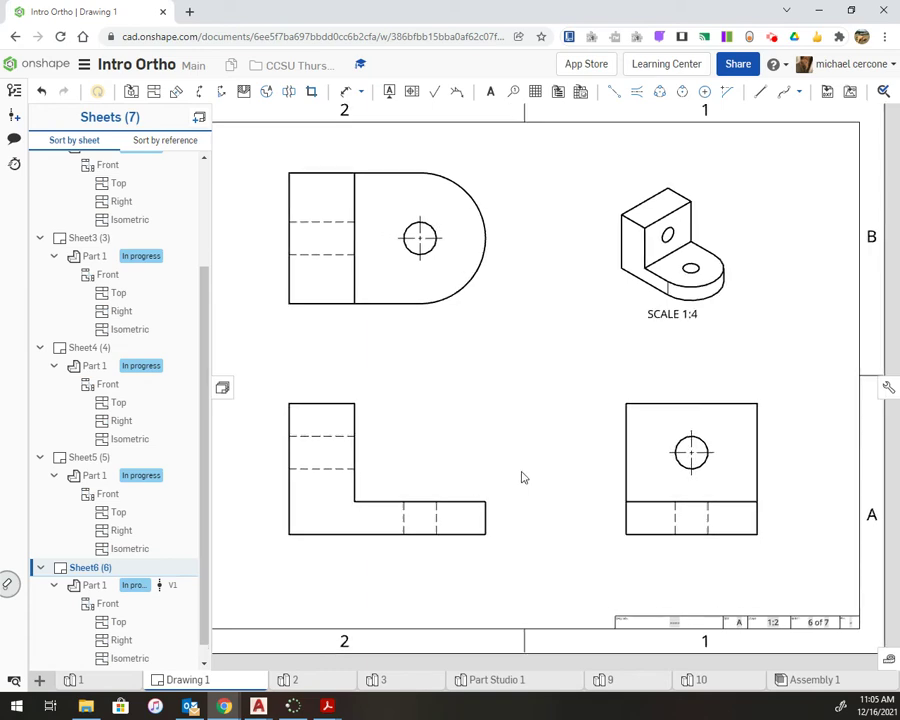
Step: Add edge-to-edge centerlines between hidden hole lines in the lower-right, lower-left and top-left views
{"action": "left_click", "coordinate": [637, 97]}
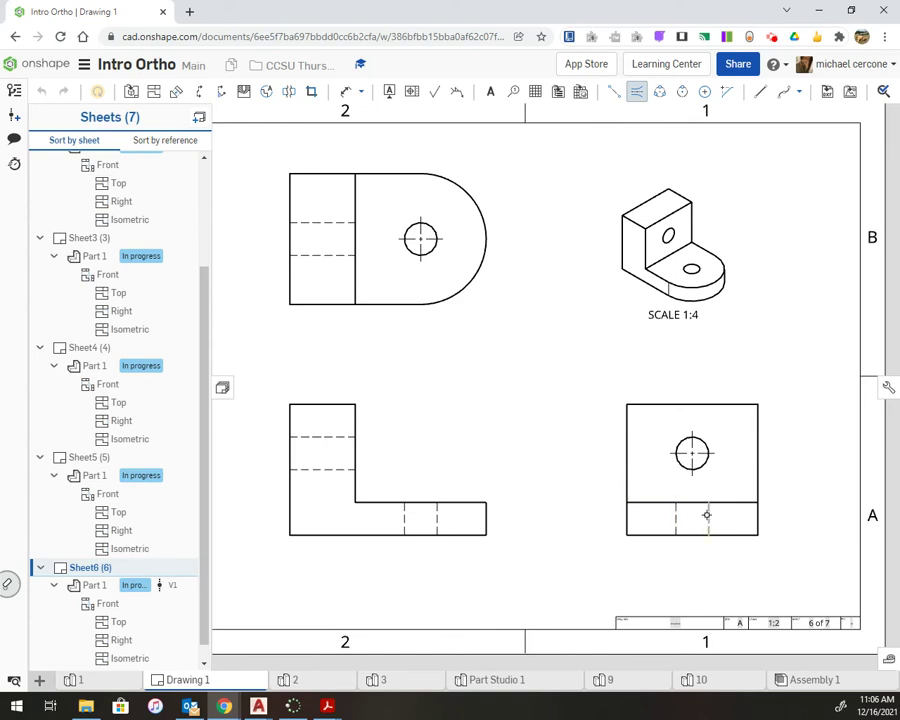
{"action": "left_click", "coordinate": [680, 514]}
{"action": "left_click", "coordinate": [406, 516]}
{"action": "left_click", "coordinate": [347, 469]}
{"action": "left_click", "coordinate": [347, 437]}
{"action": "left_click", "coordinate": [339, 257]}
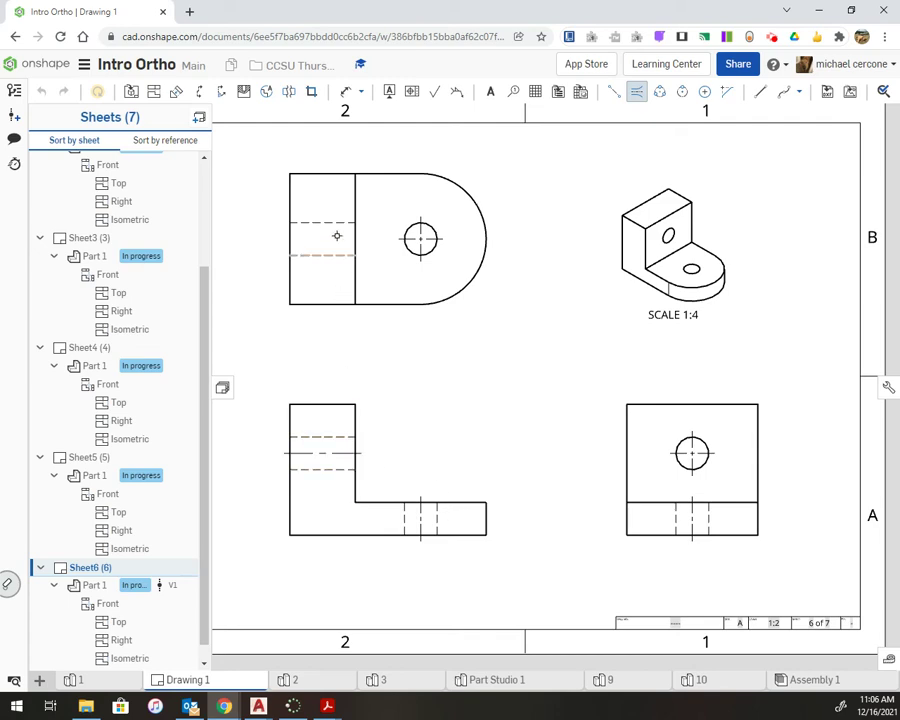
{"action": "left_click", "coordinate": [333, 223]}
{"action": "middle_click_drag", "start_coordinate": [494, 416], "coordinate": [543, 456]}
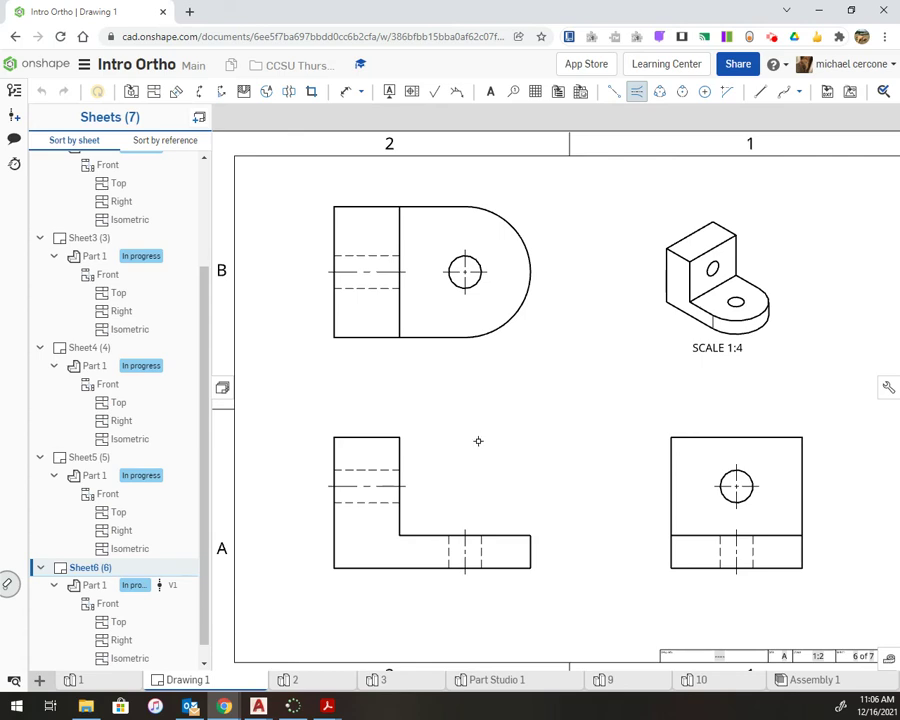
Step: Dimension the rounded end arc with an R2.000 radius
{"action": "middle_click_drag", "start_coordinate": [500, 417], "coordinate": [463, 420]}
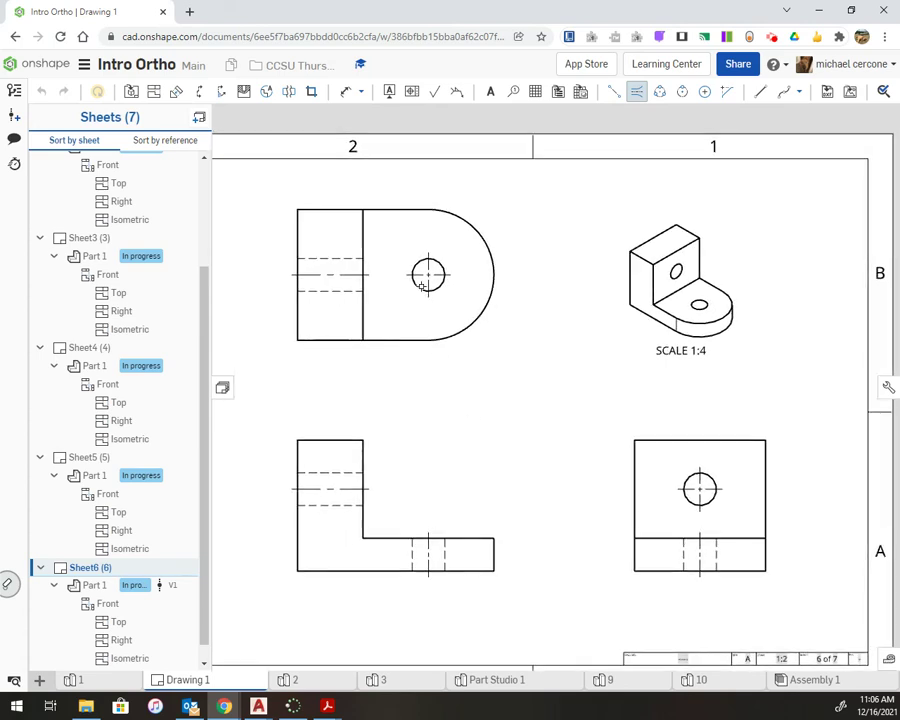
{"action": "left_click", "coordinate": [350, 92]}
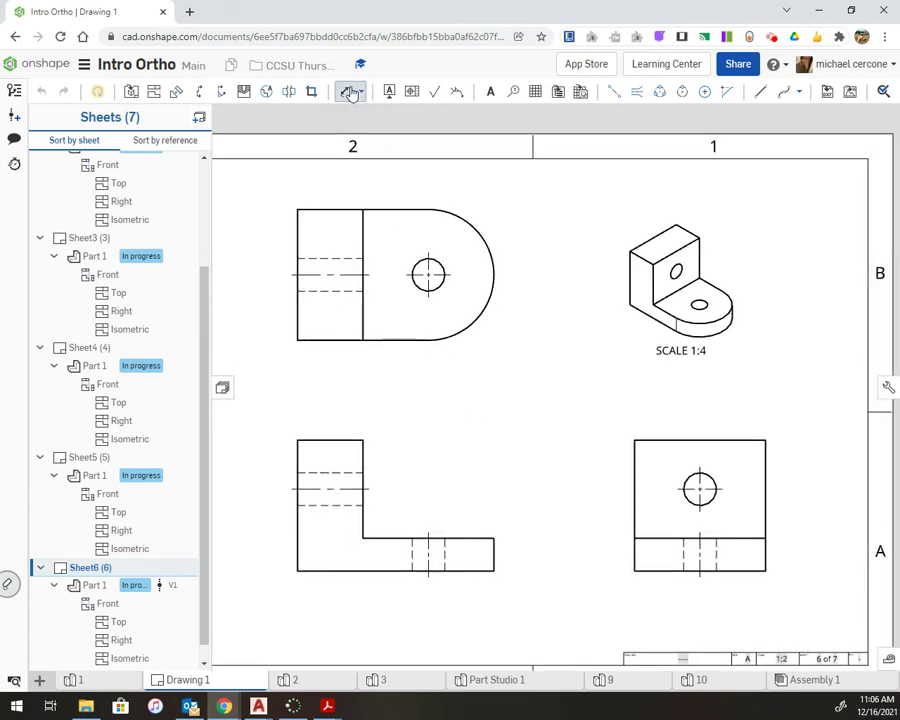
{"action": "left_click", "coordinate": [475, 225]}
{"action": "left_click", "coordinate": [506, 209]}
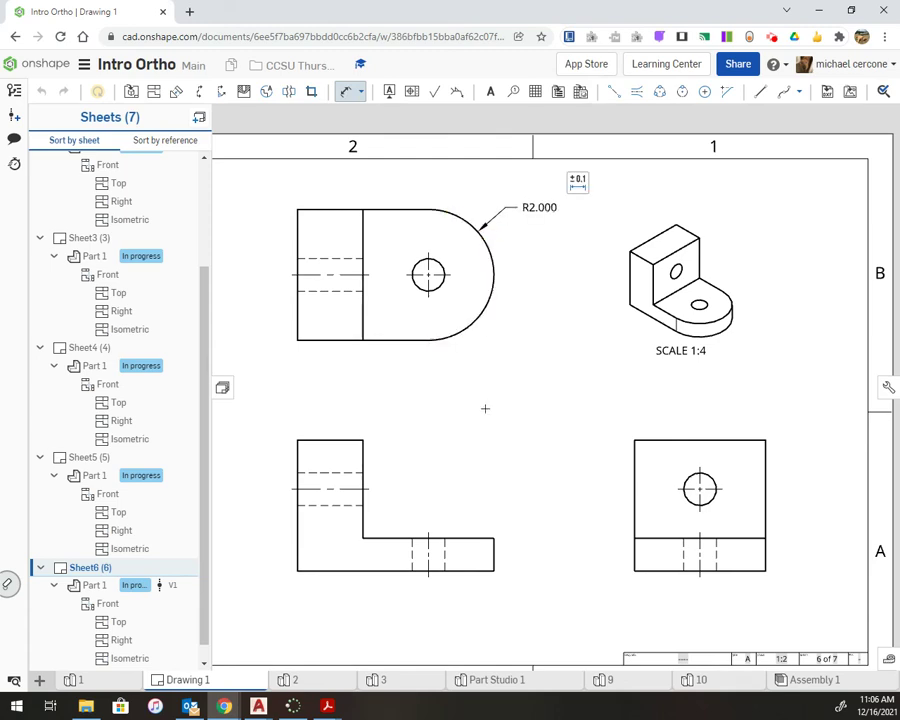
Step: Add Ø1.000 diameter dimensions to the holes in the lower-right and top-left views
{"action": "middle_click_drag", "start_coordinate": [485, 408], "coordinate": [533, 419]}
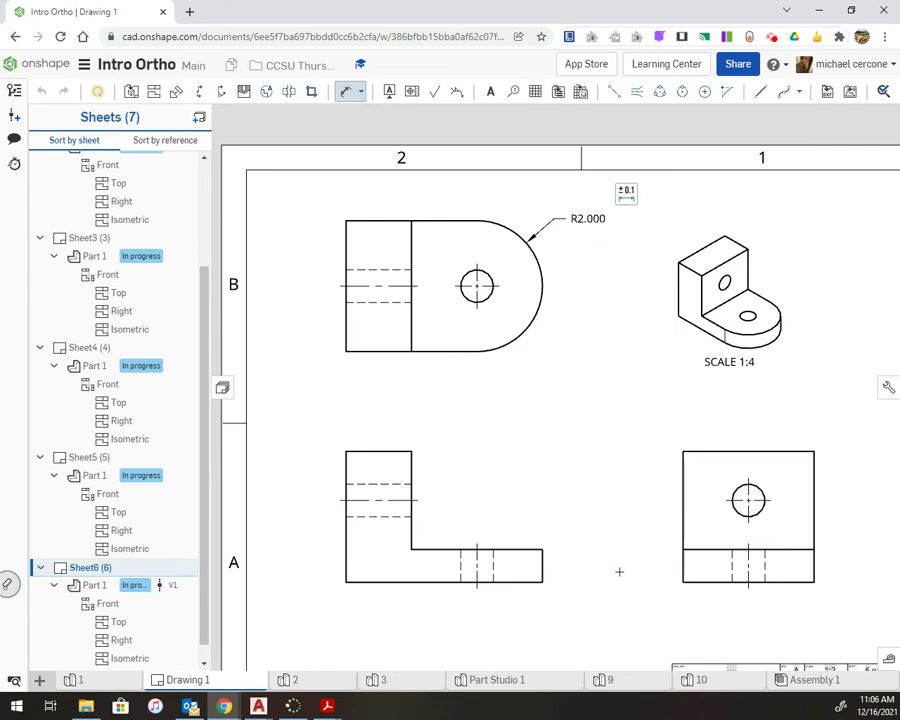
{"action": "mouse_move", "coordinate": [619, 571]}
{"action": "middle_mouse_down"}
{"action": "mouse_move", "coordinate": [633, 482]}
{"action": "mouse_move", "coordinate": [649, 482]}
{"action": "mouse_move", "coordinate": [625, 465]}
{"action": "middle_mouse_up"}
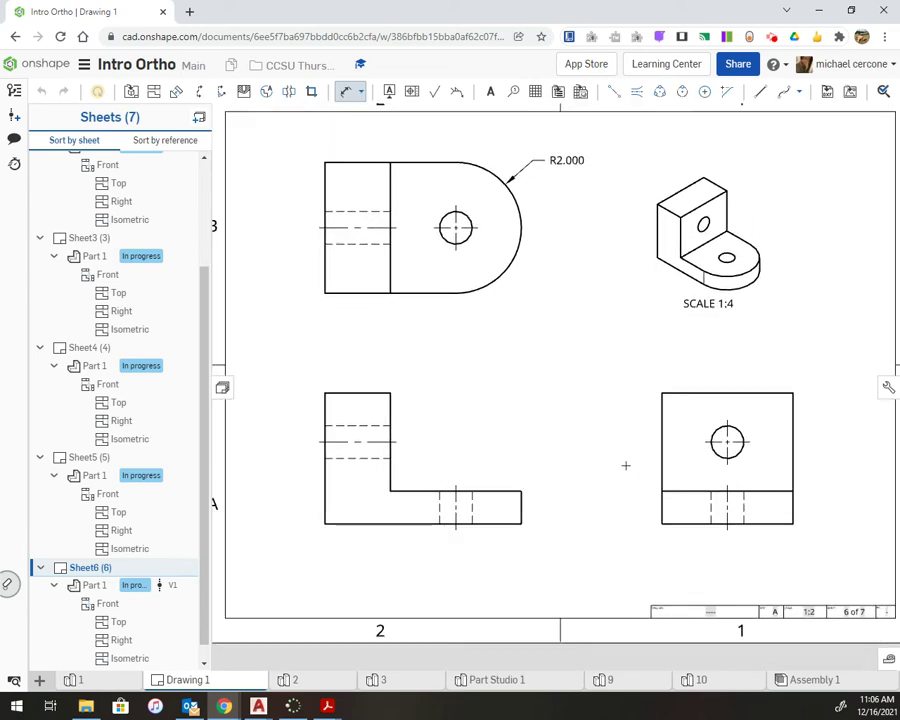
{"action": "left_click", "coordinate": [681, 432]}
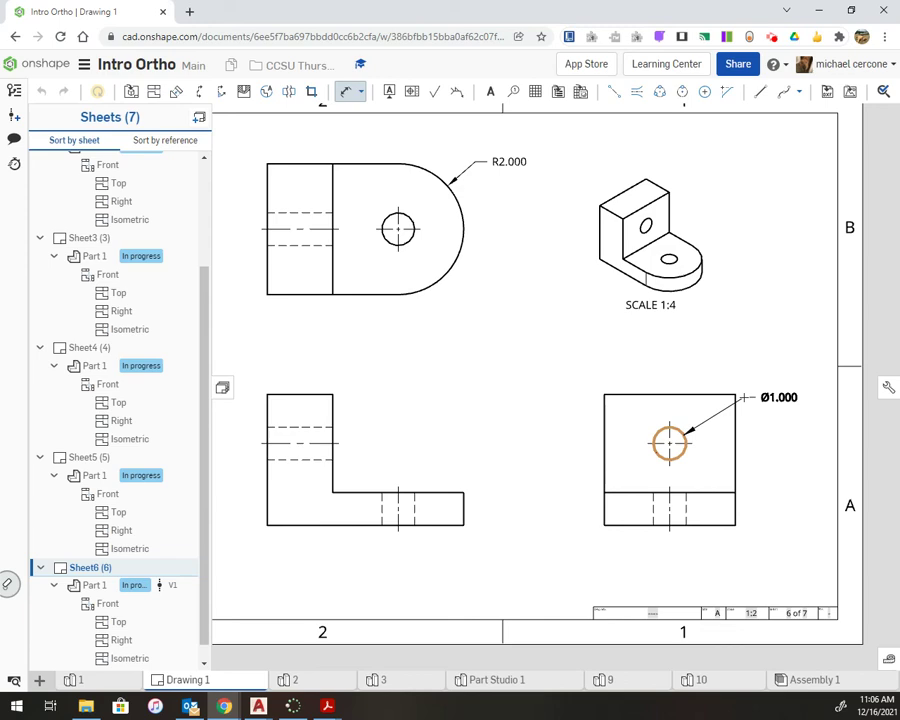
{"action": "left_click", "coordinate": [745, 397]}
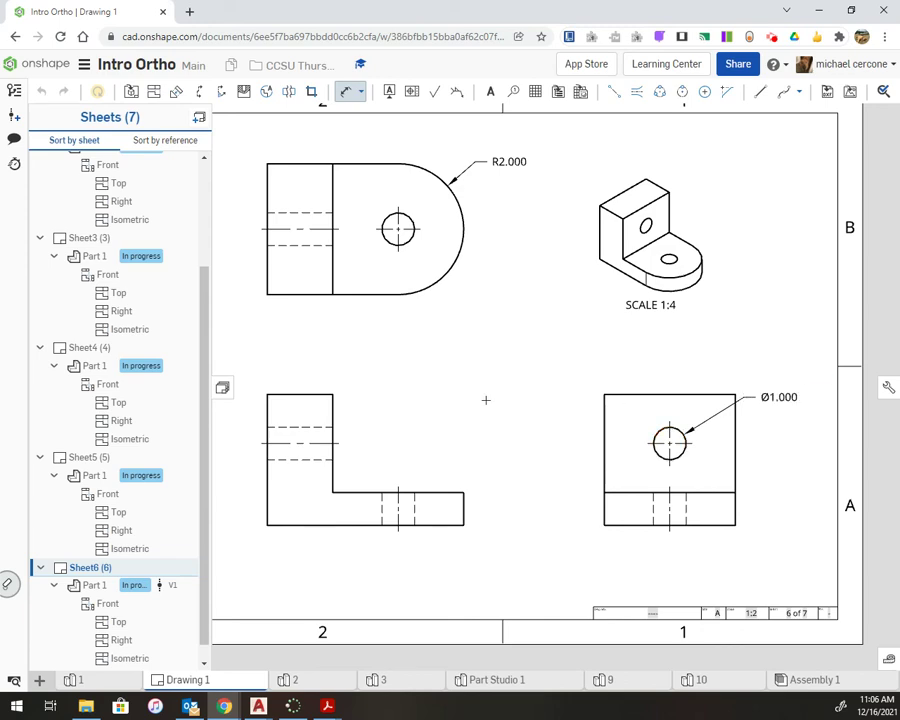
{"action": "left_click", "coordinate": [408, 236]}
{"action": "left_click", "coordinate": [482, 293]}
Step: Dimension the lower-left view: 1.000 base height, 3.000 upright height, 2.000 upright width
{"action": "middle_click_drag", "start_coordinate": [434, 400], "coordinate": [491, 378]}
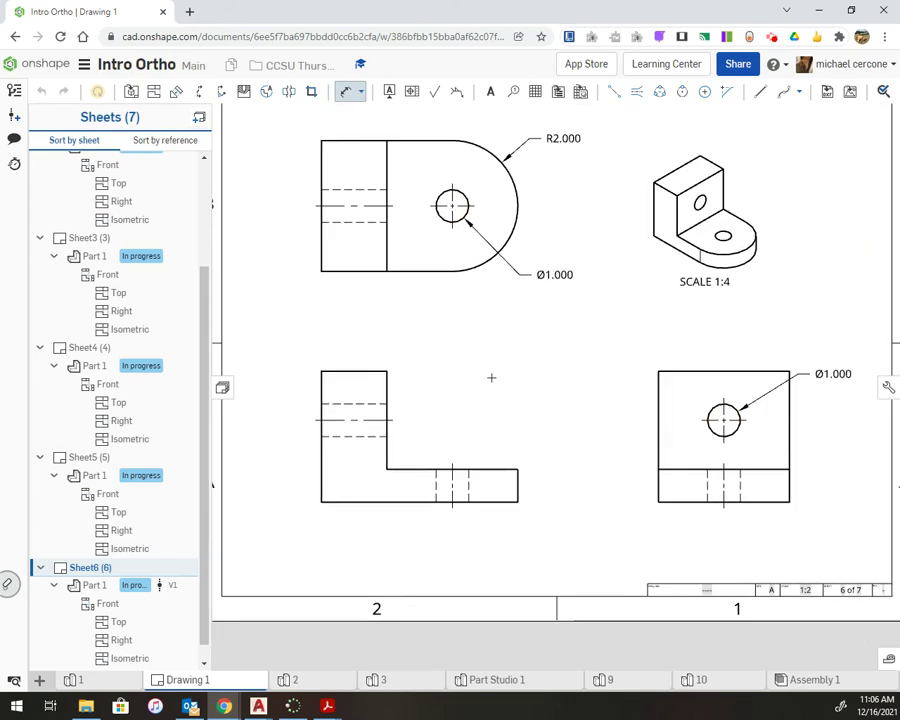
{"action": "left_click", "coordinate": [519, 489]}
{"action": "left_click", "coordinate": [547, 485]}
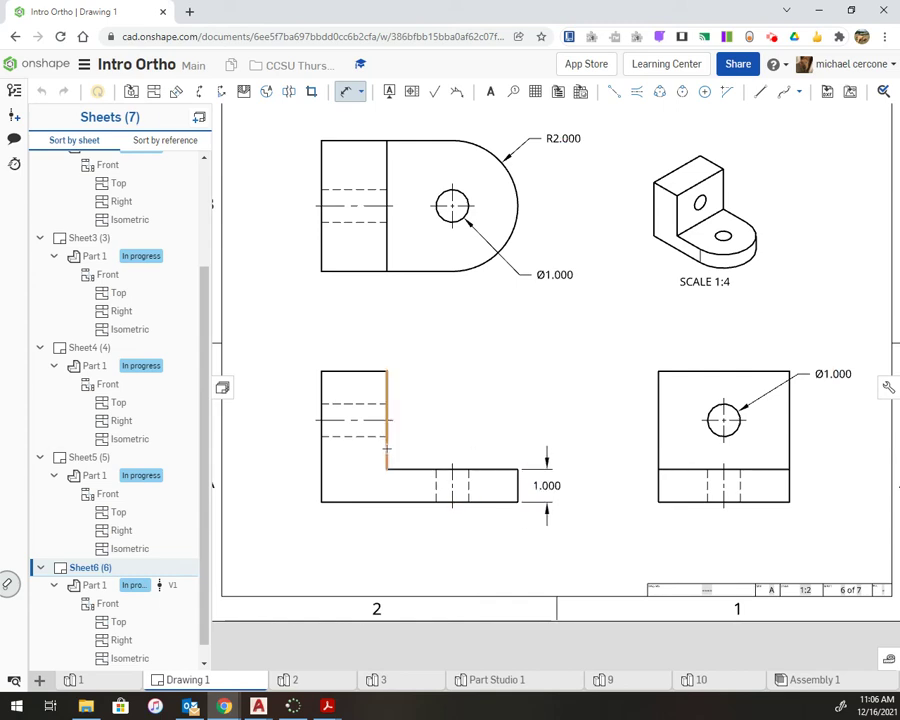
{"action": "left_click", "coordinate": [386, 450]}
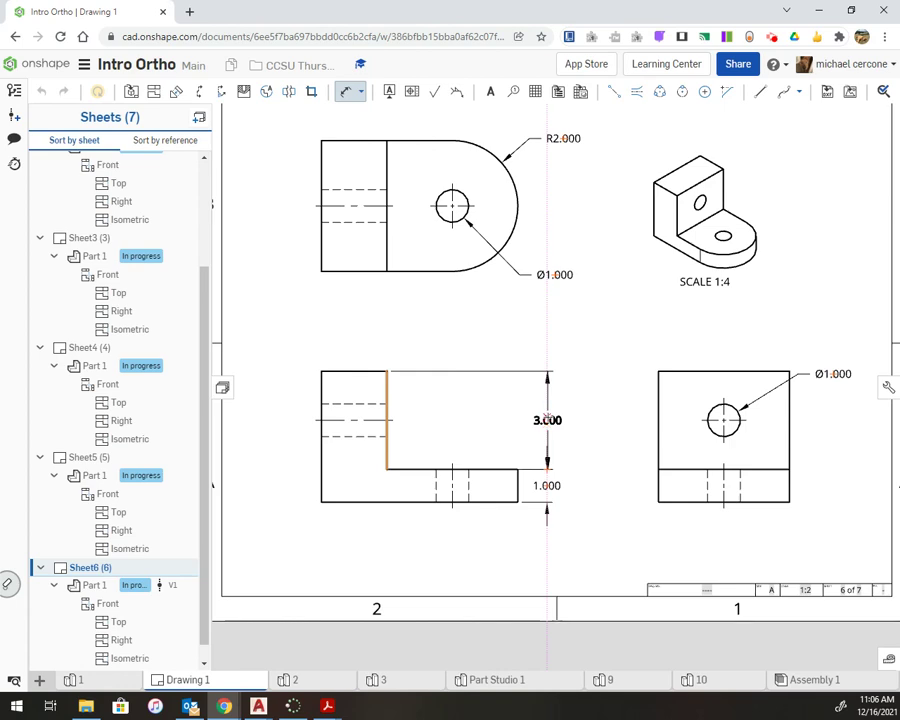
{"action": "left_click", "coordinate": [547, 420]}
{"action": "key", "text": "Escape"}
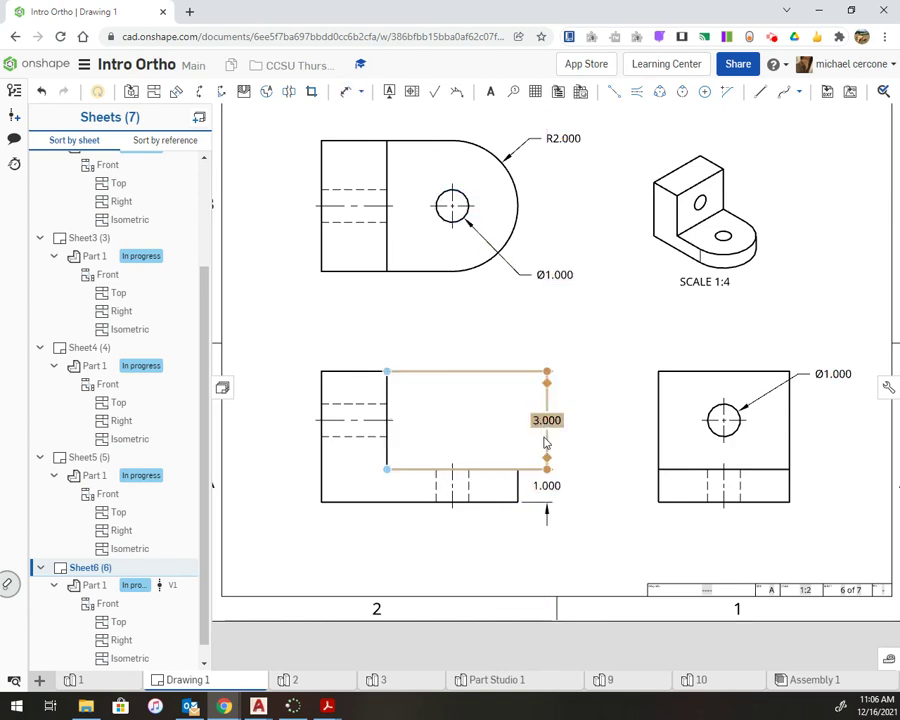
{"action": "left_click", "coordinate": [346, 92]}
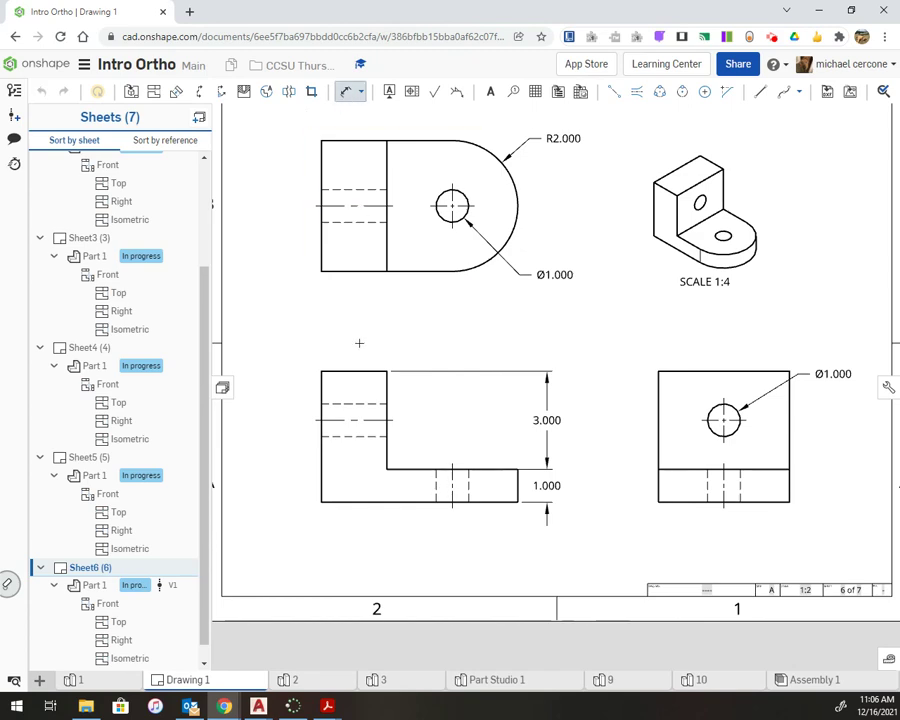
{"action": "left_click", "coordinate": [359, 370]}
{"action": "left_click", "coordinate": [357, 338]}
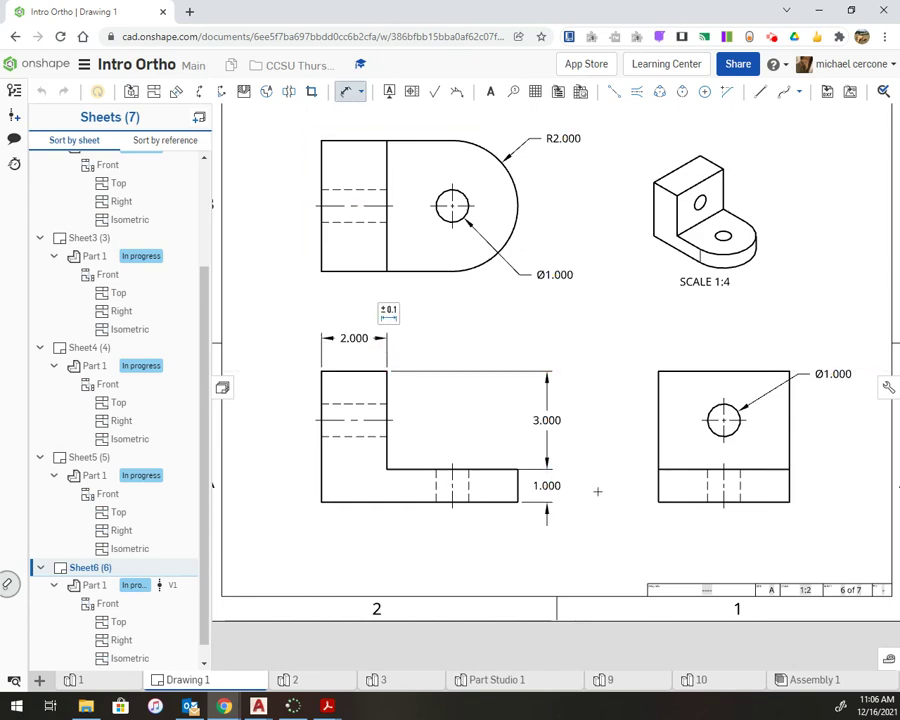
{"action": "key", "text": "Escape"}
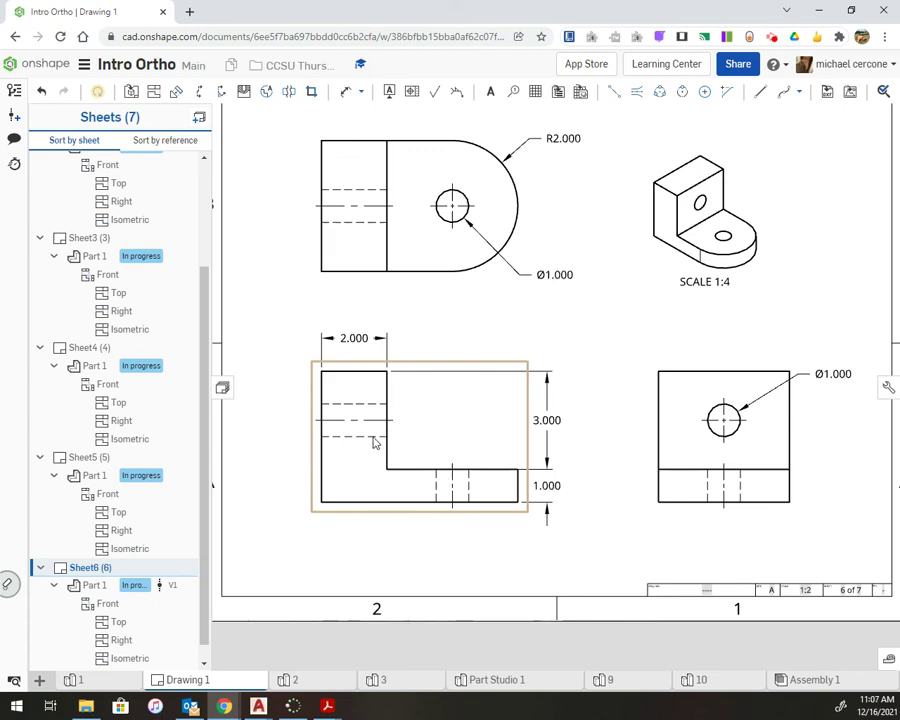
{"action": "left_click", "coordinate": [453, 467]}
{"action": "left_click", "coordinate": [475, 458]}
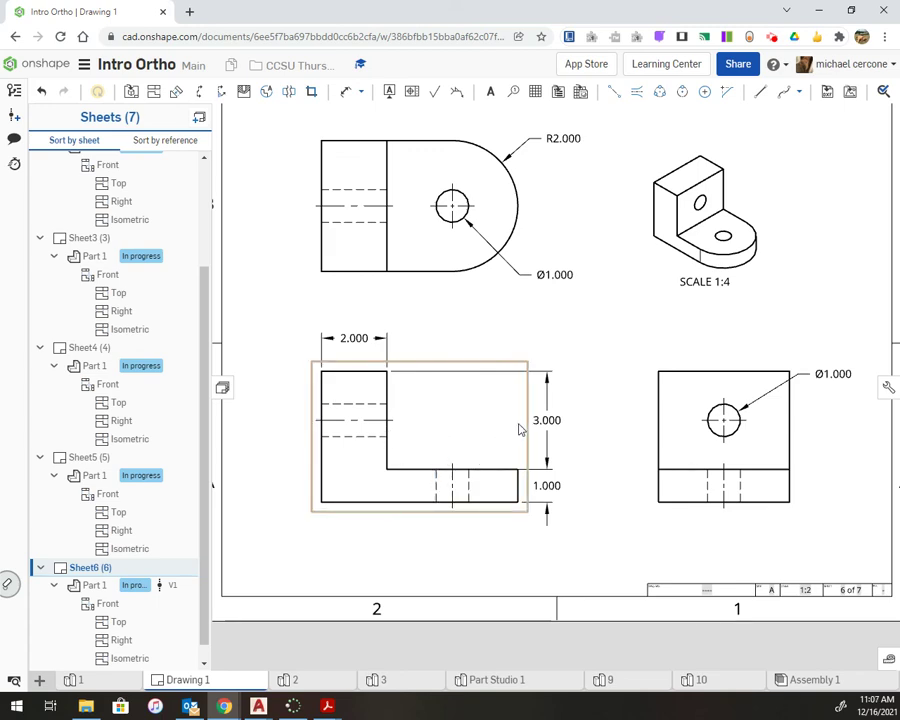